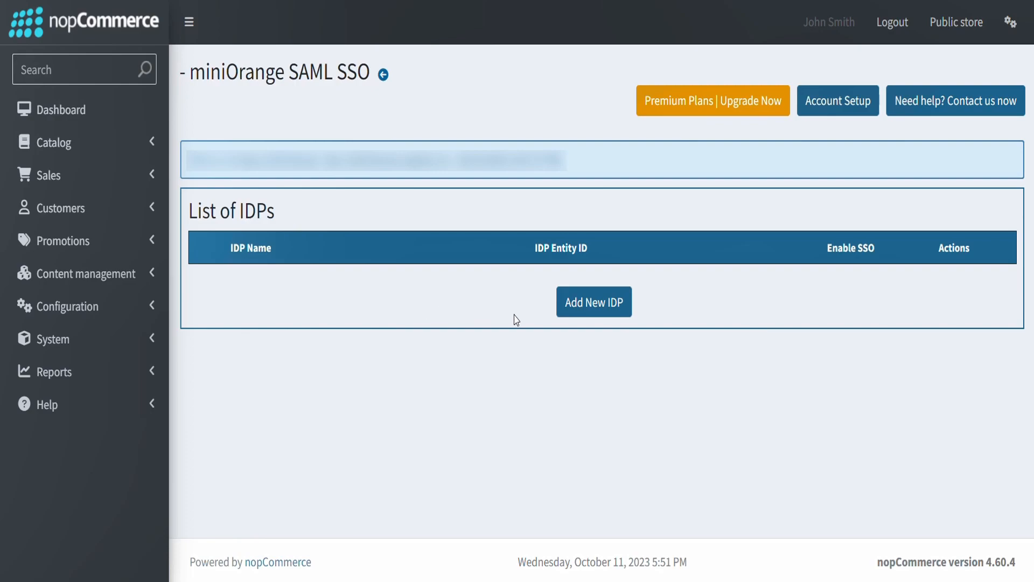
# Open the form for a new identity provider in the miniOrange SAML SSO plugin and review its service provider metadata.
pyautogui.click(591, 303)
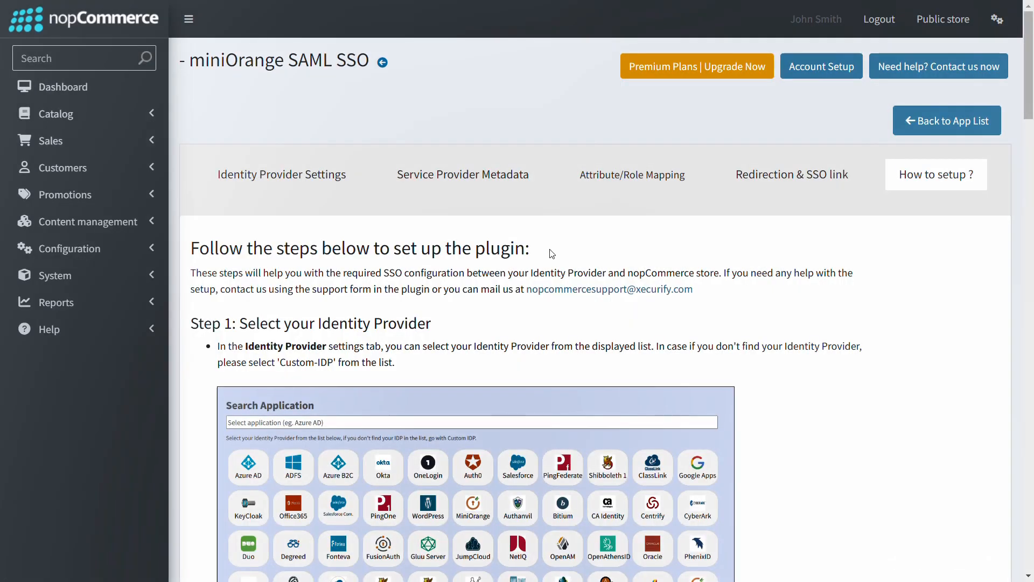
pyautogui.click(467, 185)
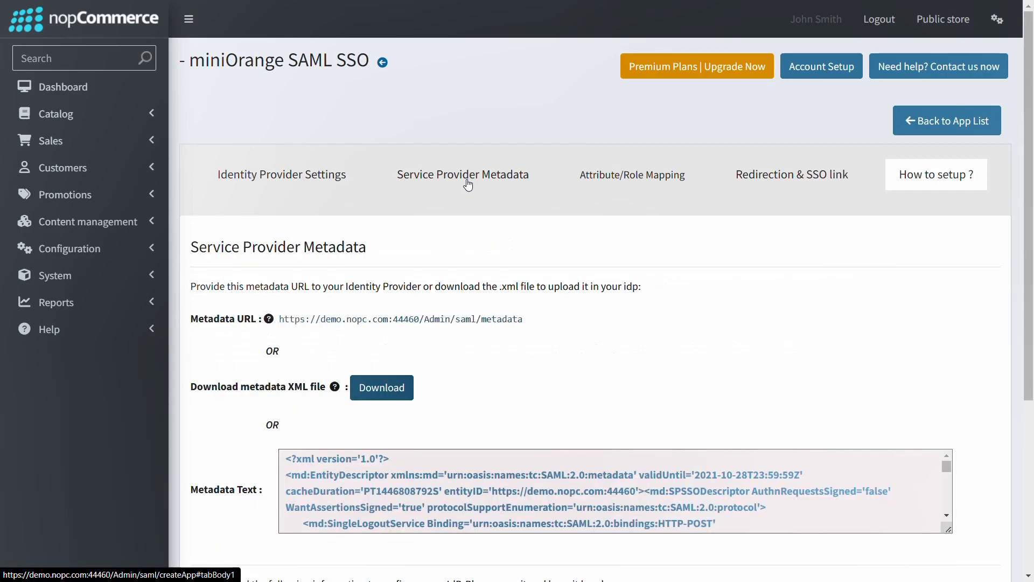
pyautogui.scroll(-3, 566, 250)
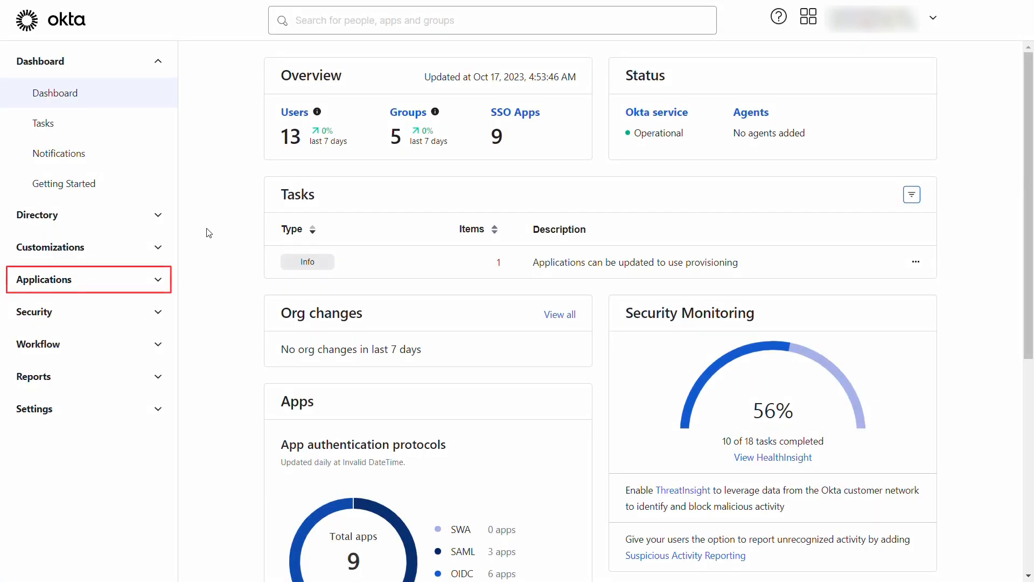
# In the Okta admin console, start a new app integration with SAML 2.0 as the sign-in method.
pyautogui.click(158, 280)
pyautogui.click(130, 311)
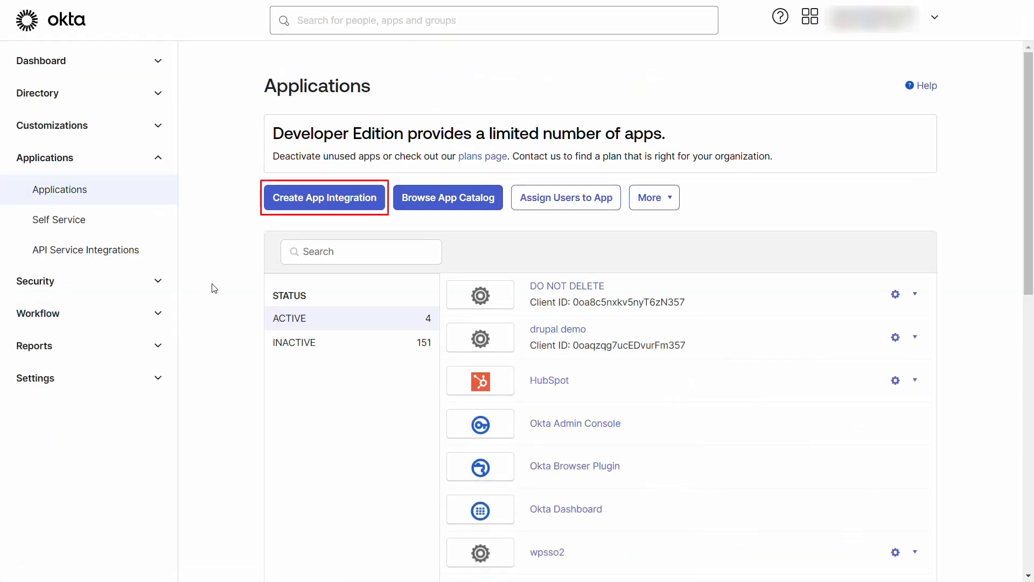
pyautogui.click(345, 203)
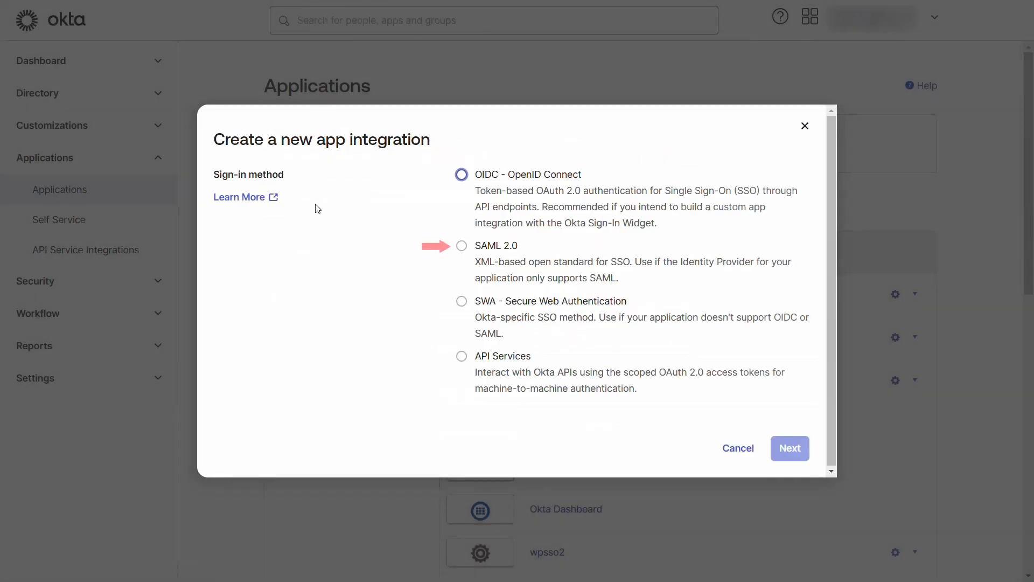
pyautogui.click(461, 250)
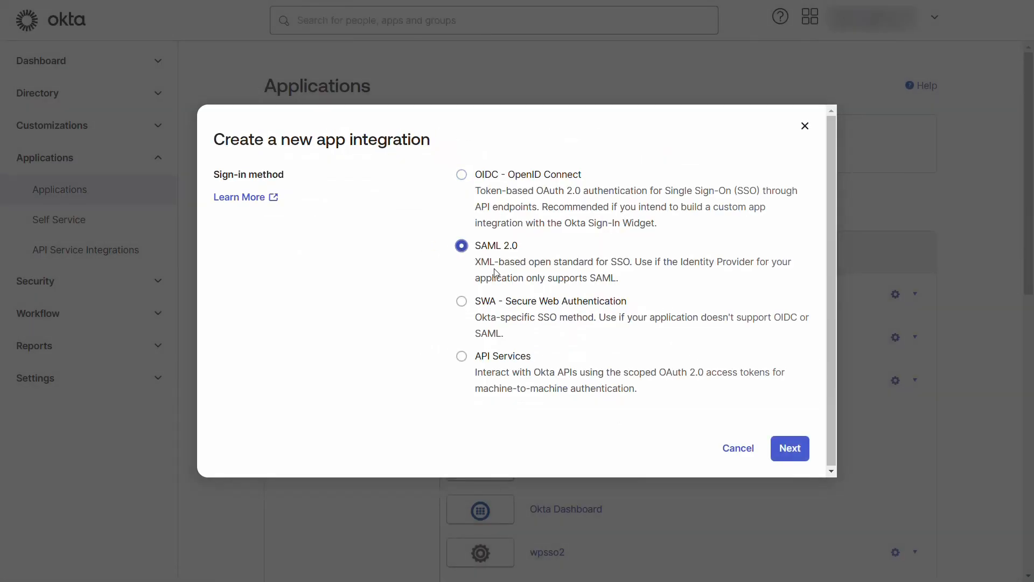
pyautogui.click(783, 448)
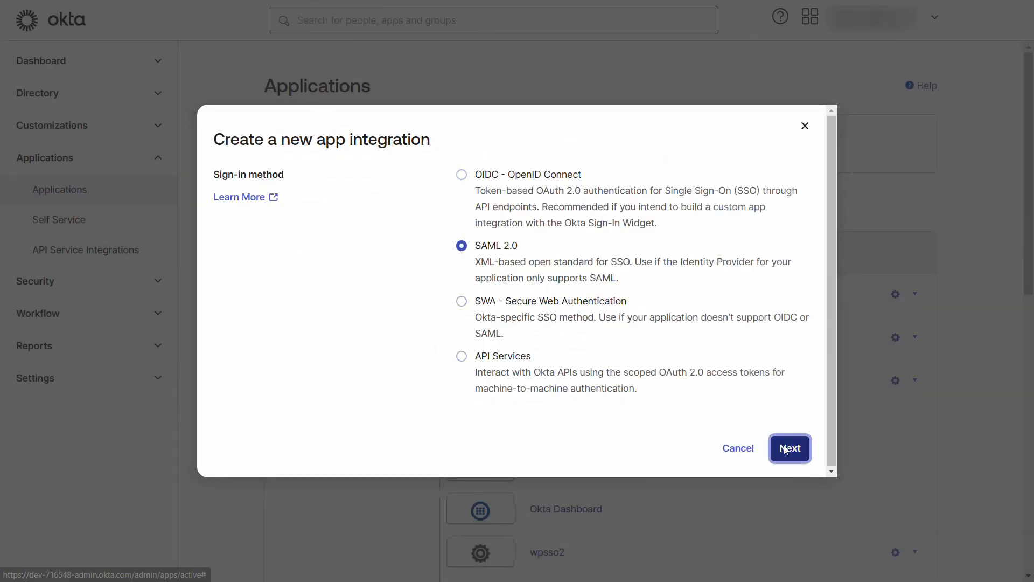
# Name the SAML integration DemoApp and continue to the SAML configuration.
pyautogui.click(523, 239)
pyautogui.write('DemoApp')
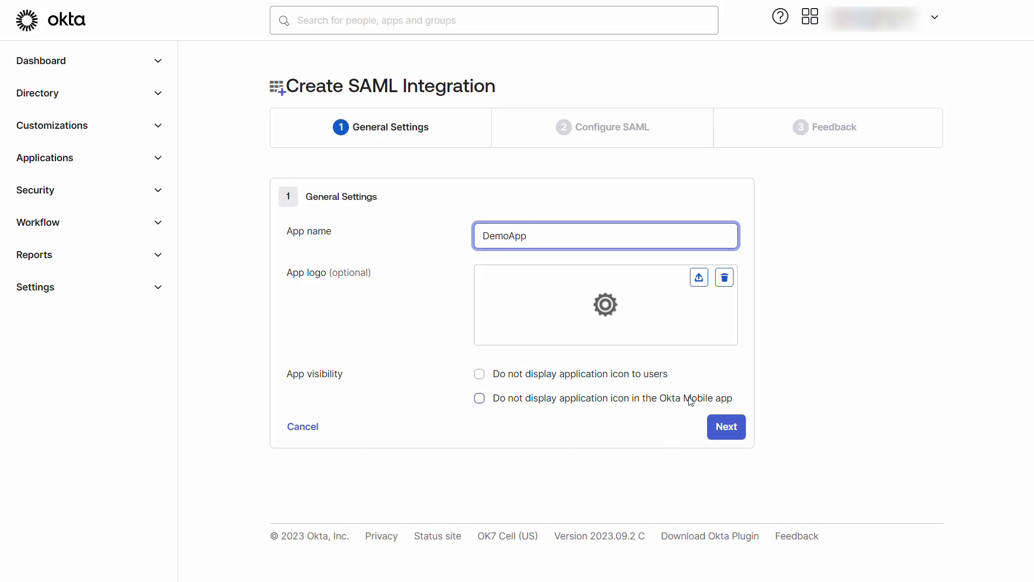
pyautogui.click(720, 428)
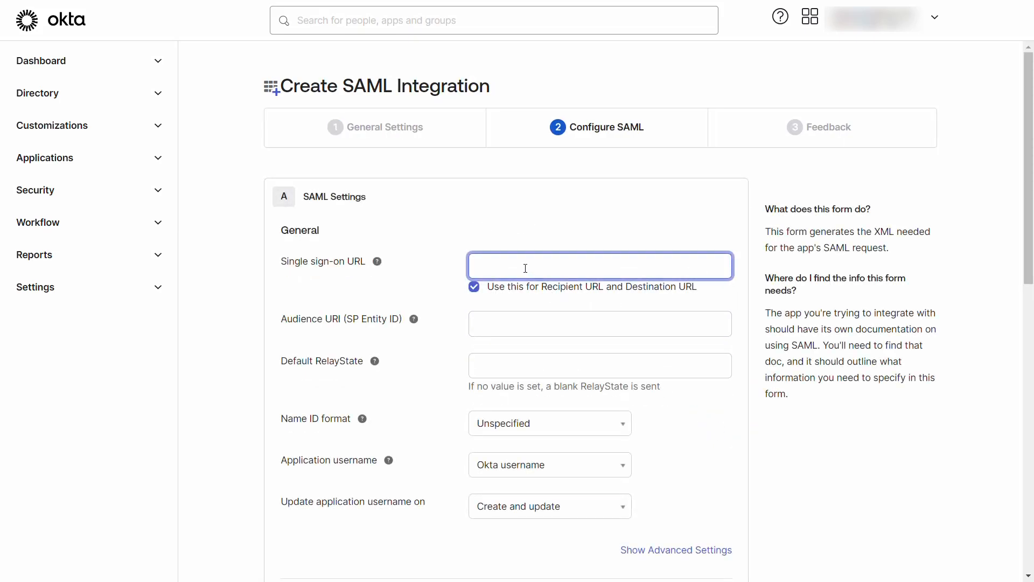
# Enter the plugin's ACS URL ending in /Admin/saml/acs as the single sign-on URL and its entity ID as the Audience URI.
pyautogui.click(502, 327)
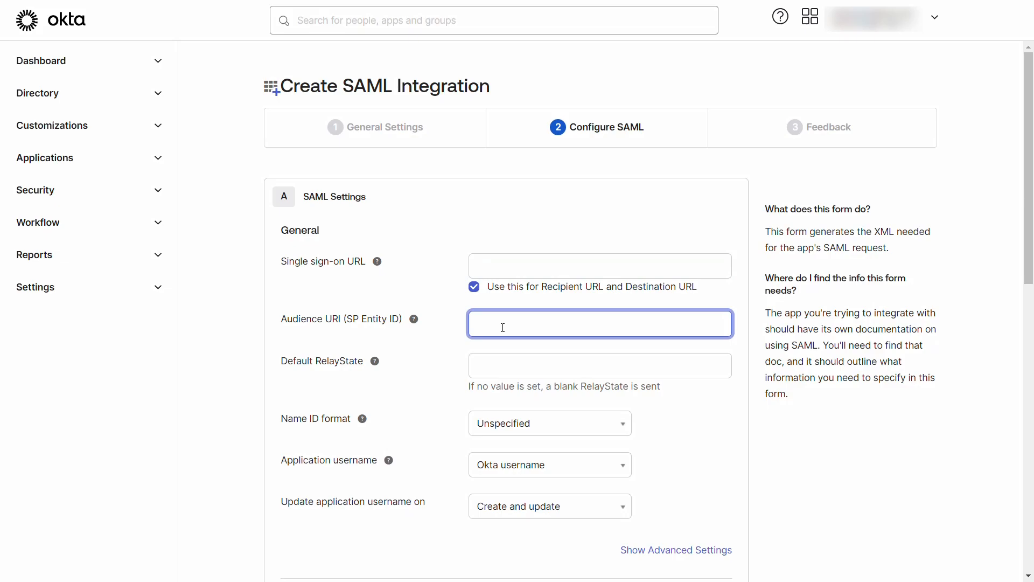
pyautogui.click(494, 260)
pyautogui.hotkey('ctrl', 'v')
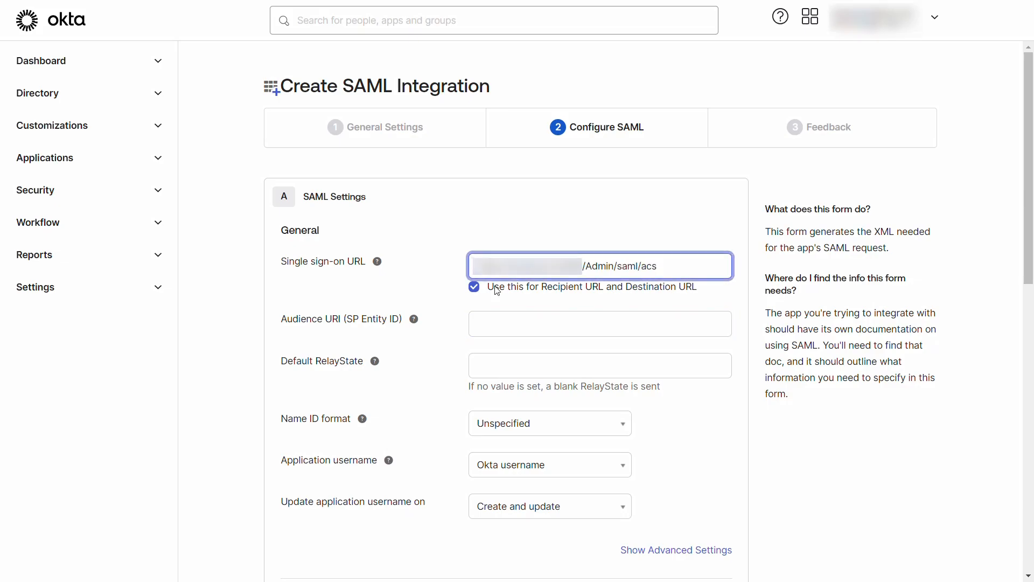
pyautogui.click(496, 325)
pyautogui.write('https://localhost:44460/')
pyautogui.click(457, 360)
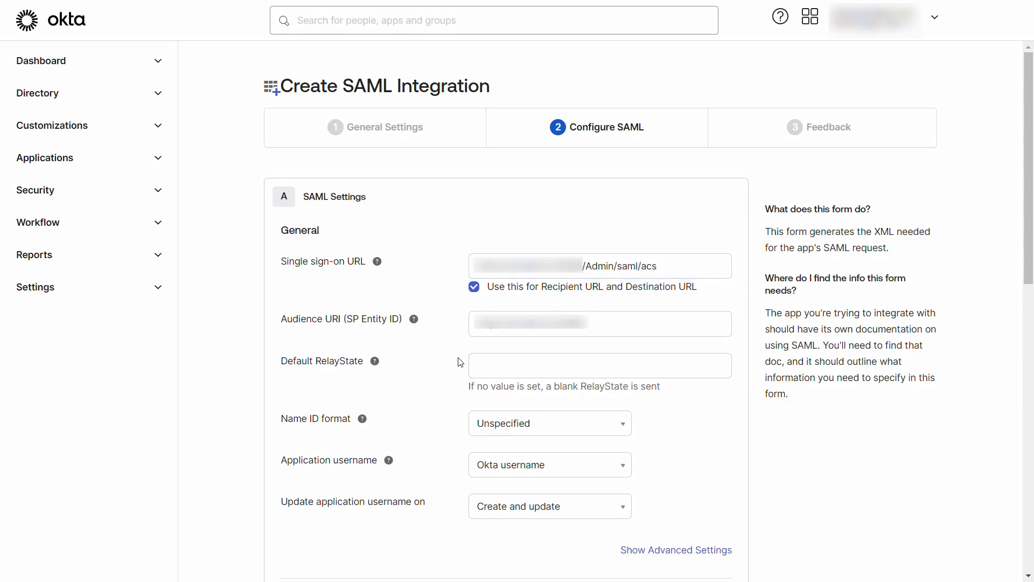
# Set the Name ID format to EmailAddress and the application username to Email.
pyautogui.scroll(-2, 460, 362)
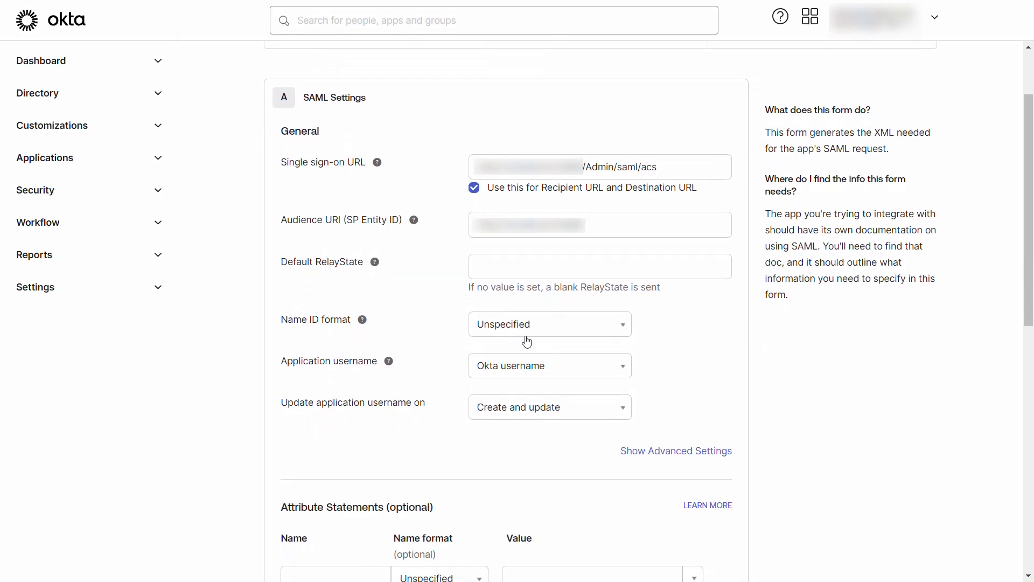
pyautogui.click(541, 334)
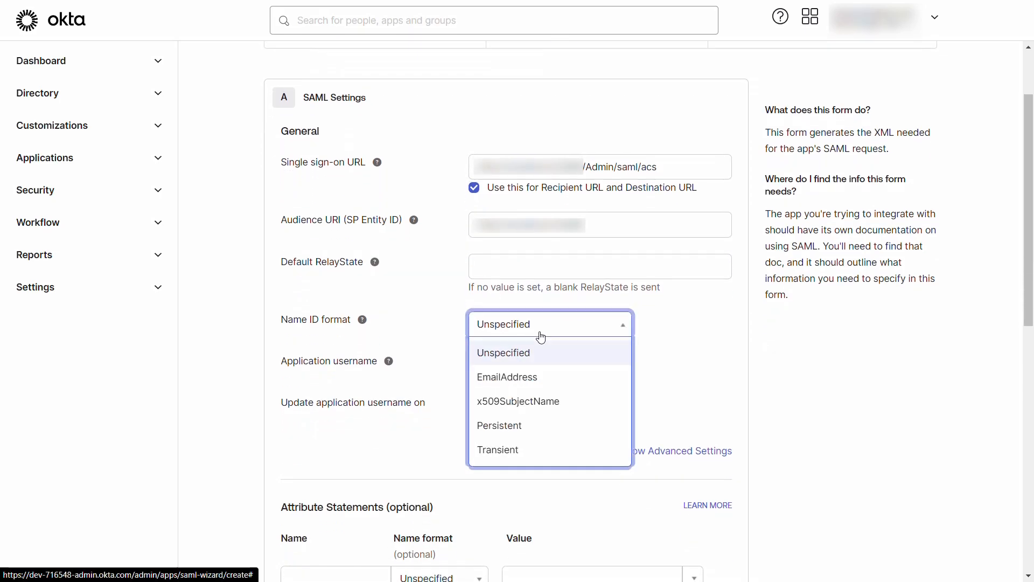
pyautogui.click(527, 377)
pyautogui.click(546, 378)
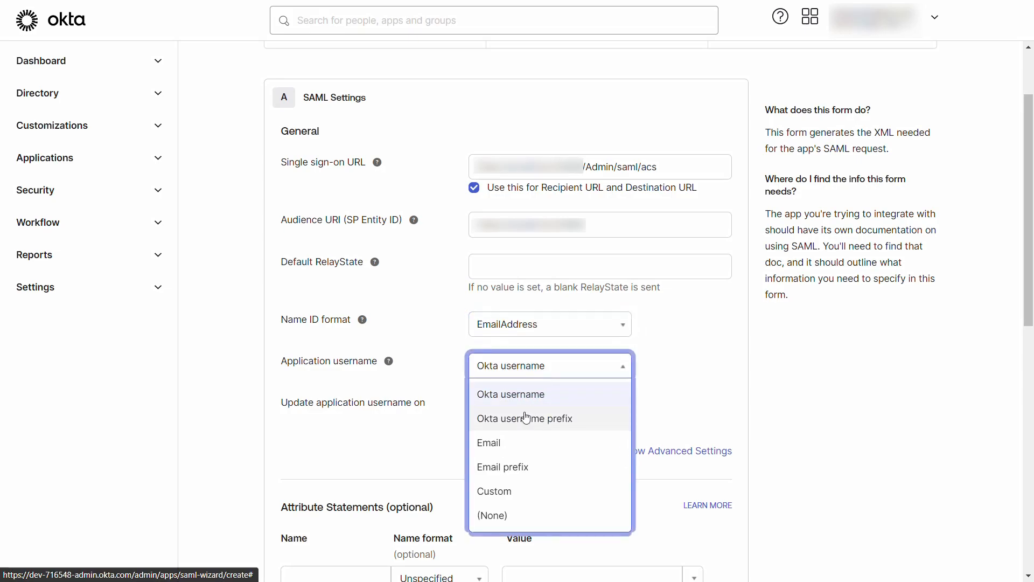
pyautogui.click(504, 443)
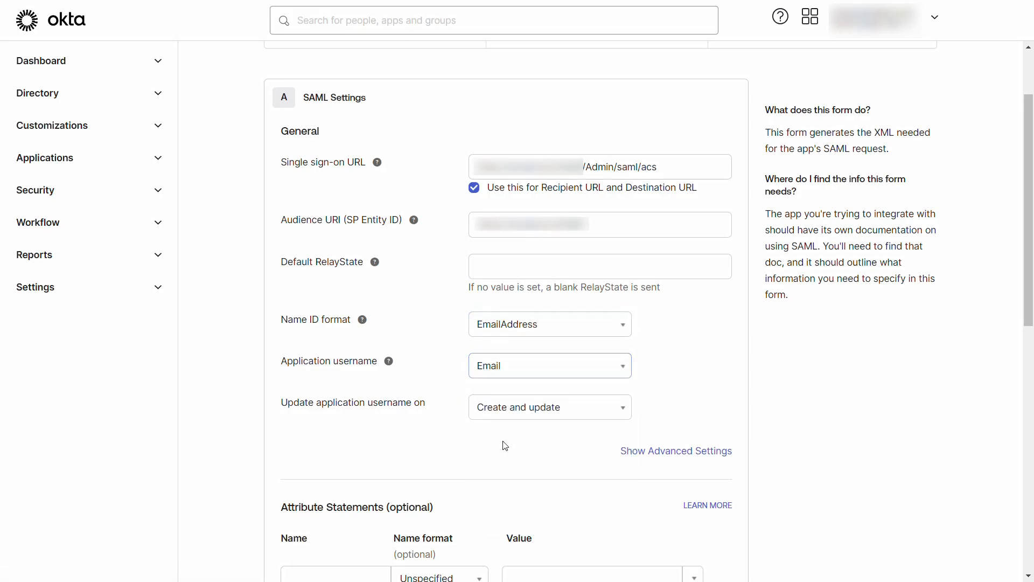
# Continue to the feedback stage, identify as a software vendor integrating an app with Okta, and finish the SAML integration.
pyautogui.scroll(-6, 504, 445)
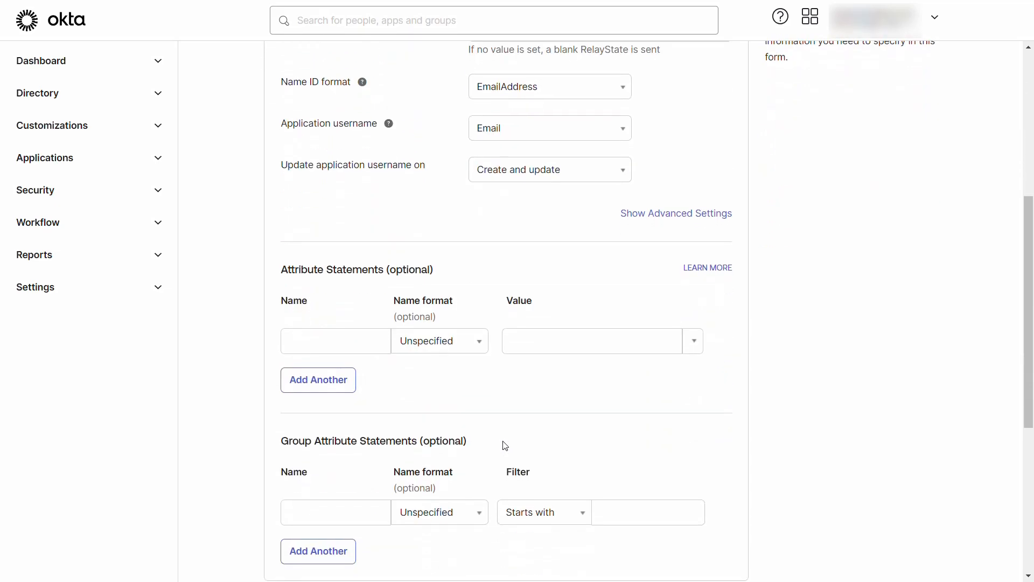
pyautogui.scroll(-5, 504, 445)
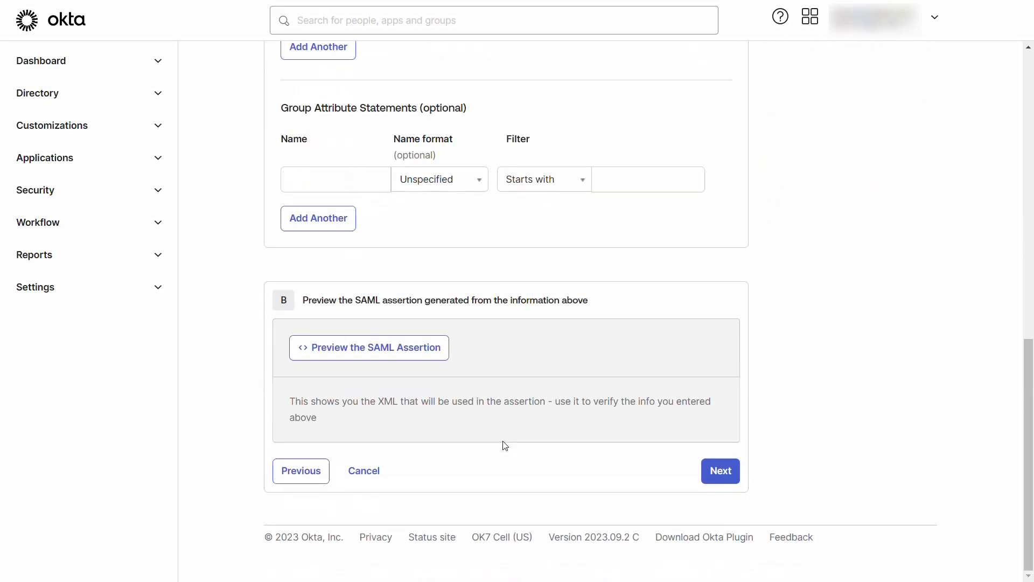
pyautogui.click(721, 479)
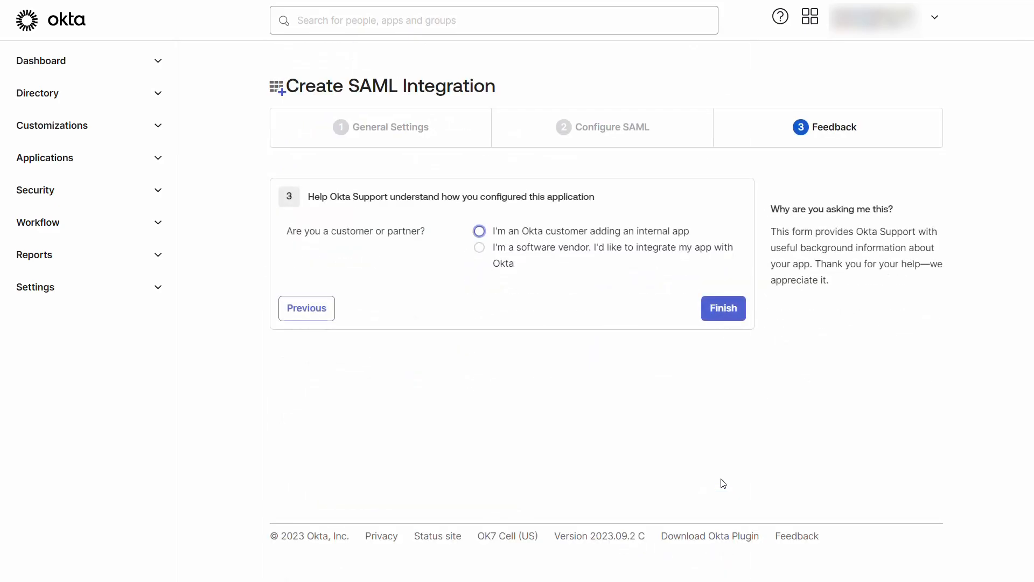
pyautogui.click(480, 249)
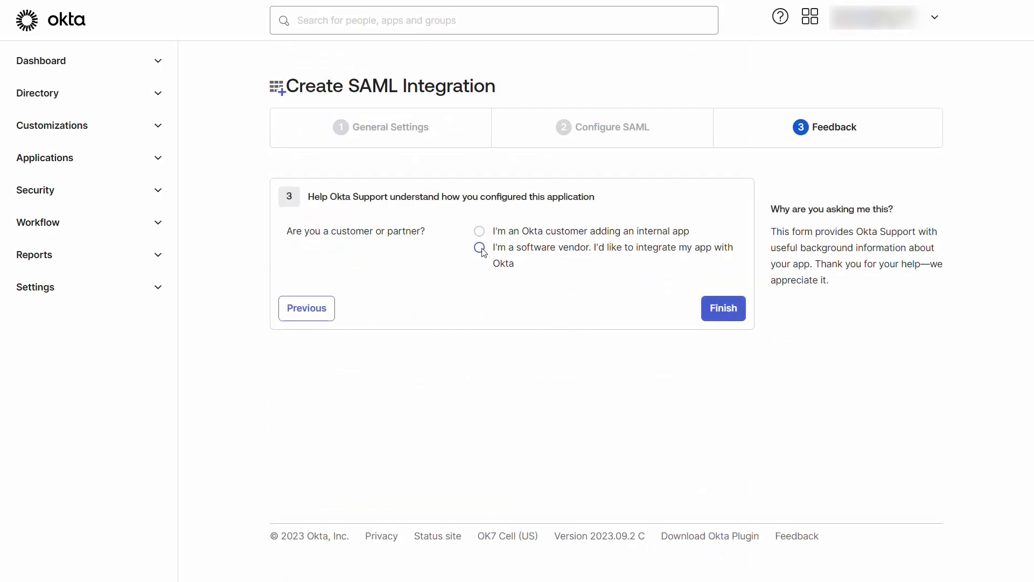
pyautogui.click(726, 395)
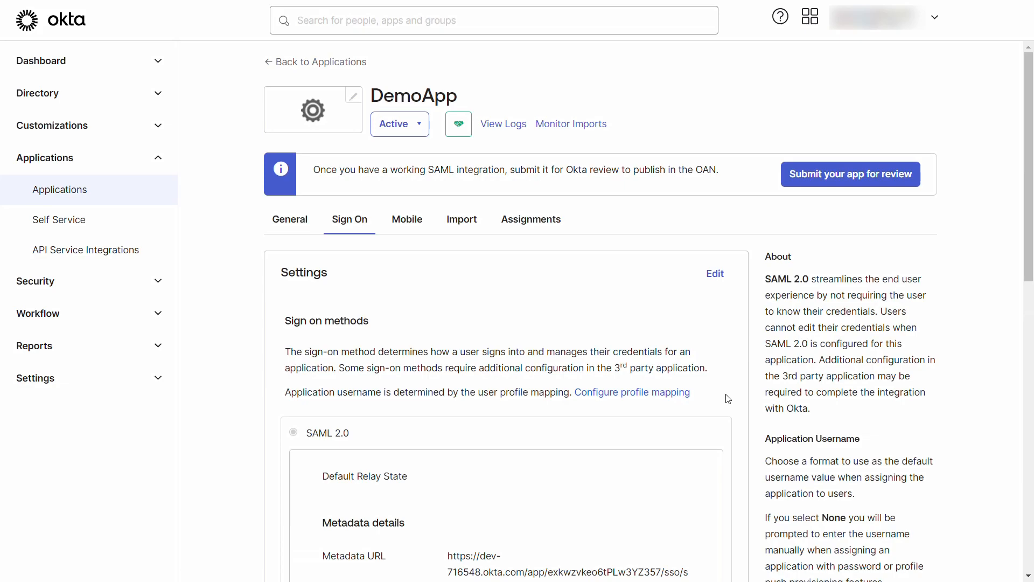
# Copy the metadata URL from DemoApp's SAML 2.0 sign-on settings.
pyautogui.scroll(-3, 649, 423)
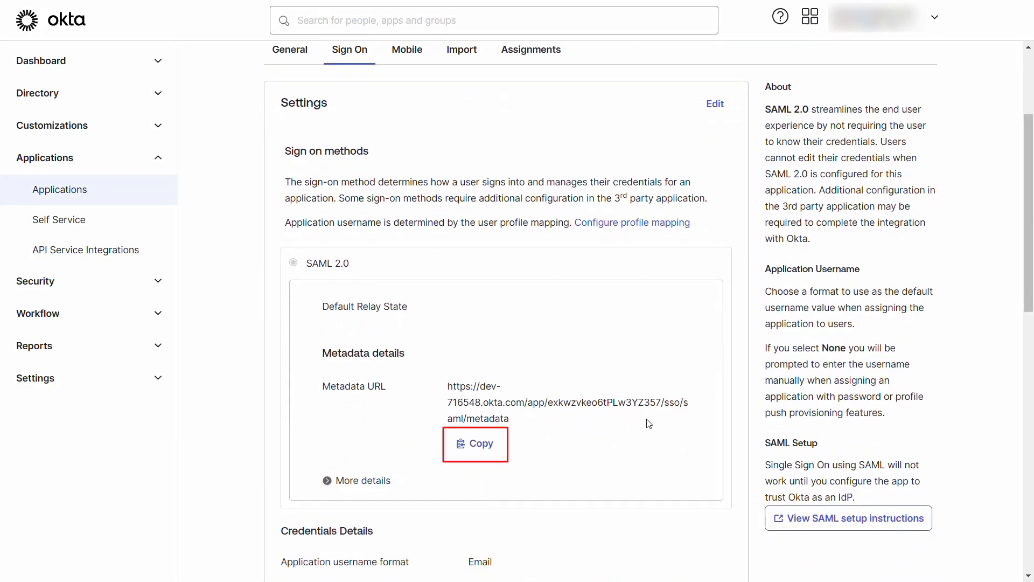
pyautogui.click(478, 448)
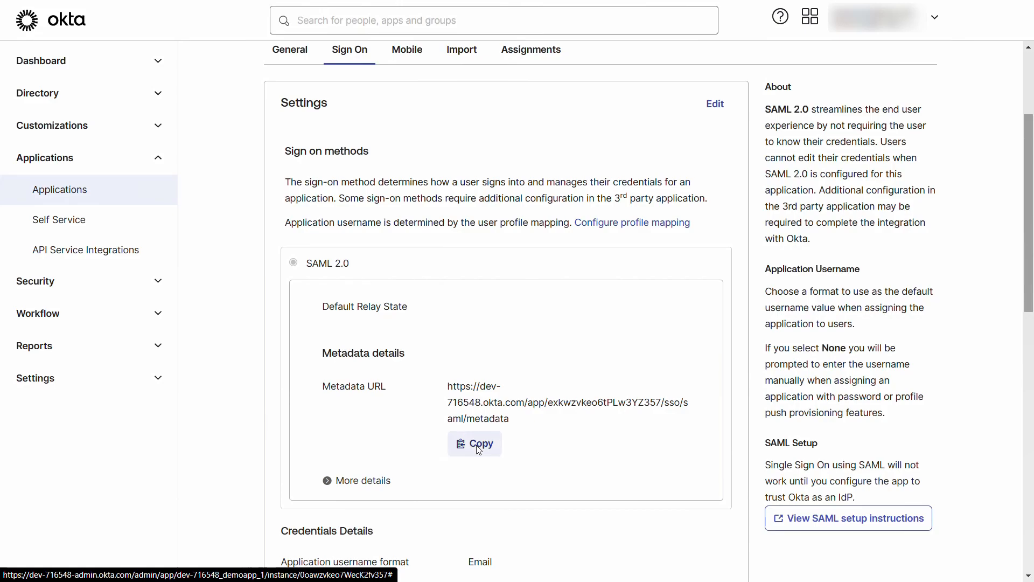
# Assign DemoApp to the first person in the people list and save the assignment with the prefilled user name.
pyautogui.scroll(3, 478, 450)
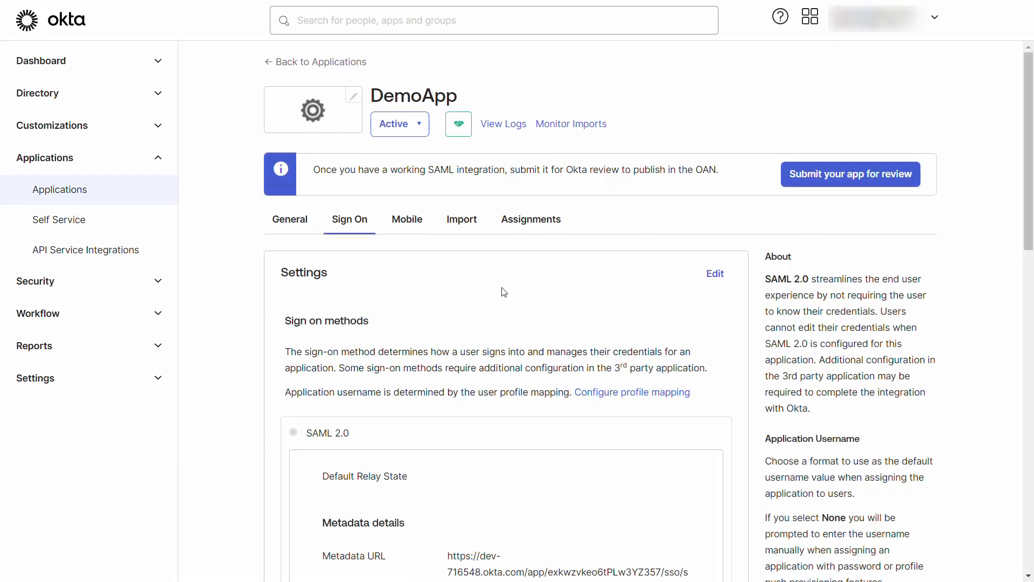
pyautogui.click(532, 226)
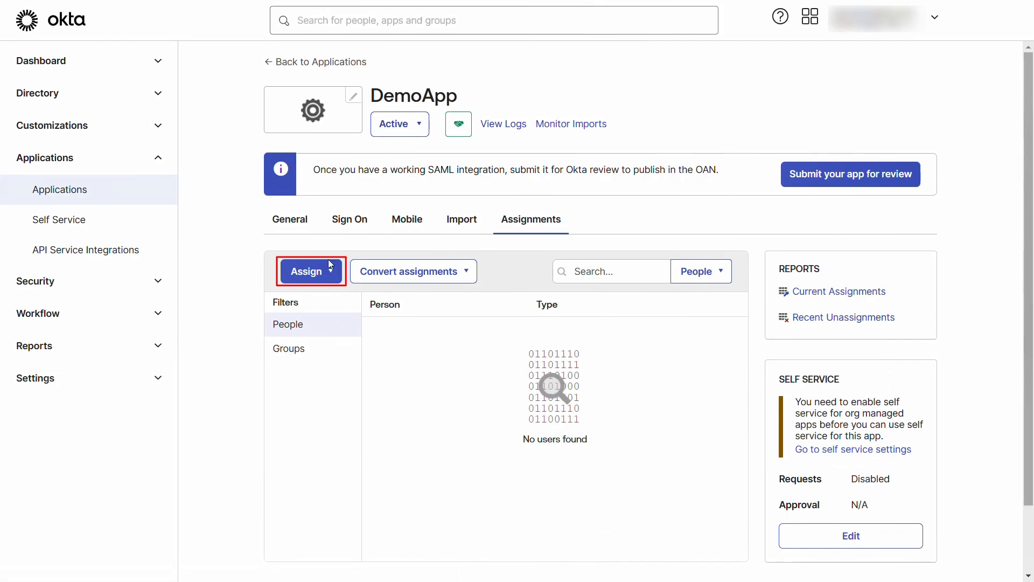
pyautogui.click(322, 270)
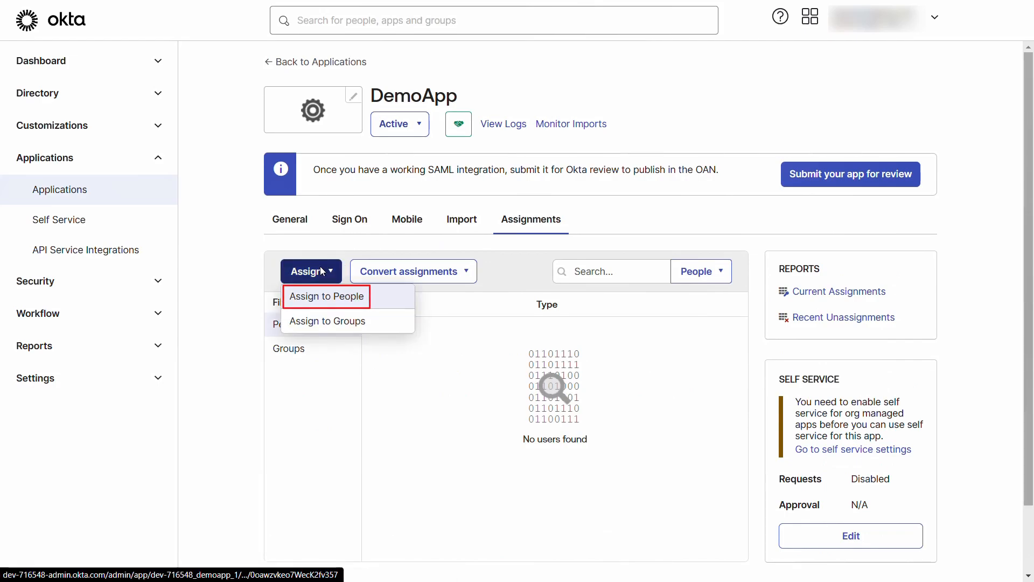
pyautogui.click(317, 298)
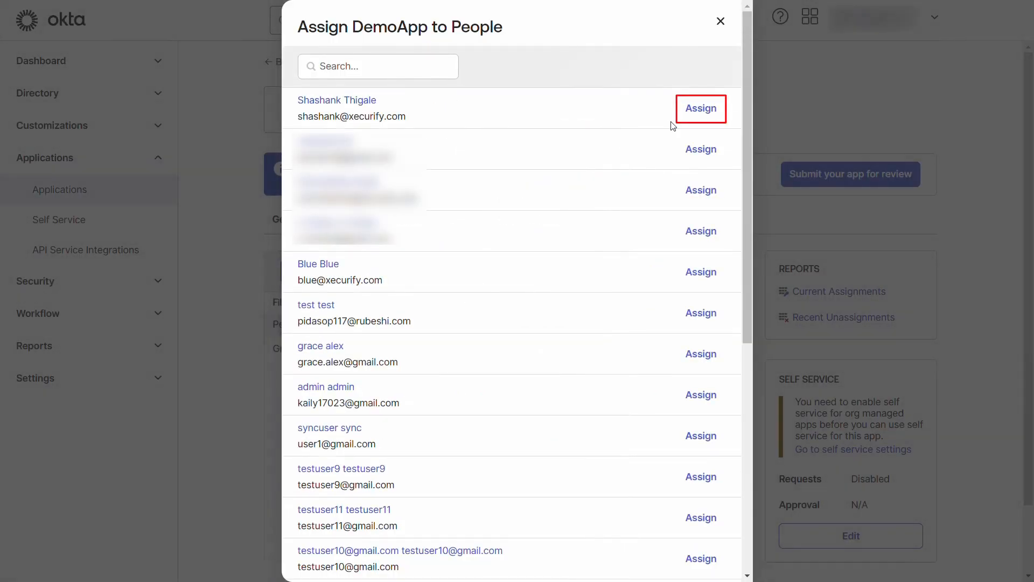
pyautogui.click(696, 117)
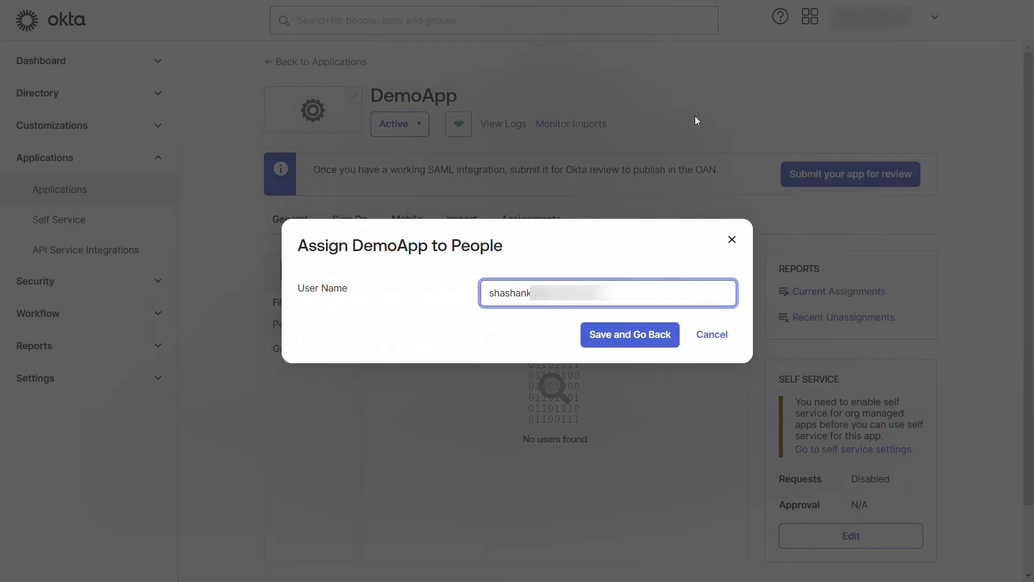
pyautogui.click(631, 333)
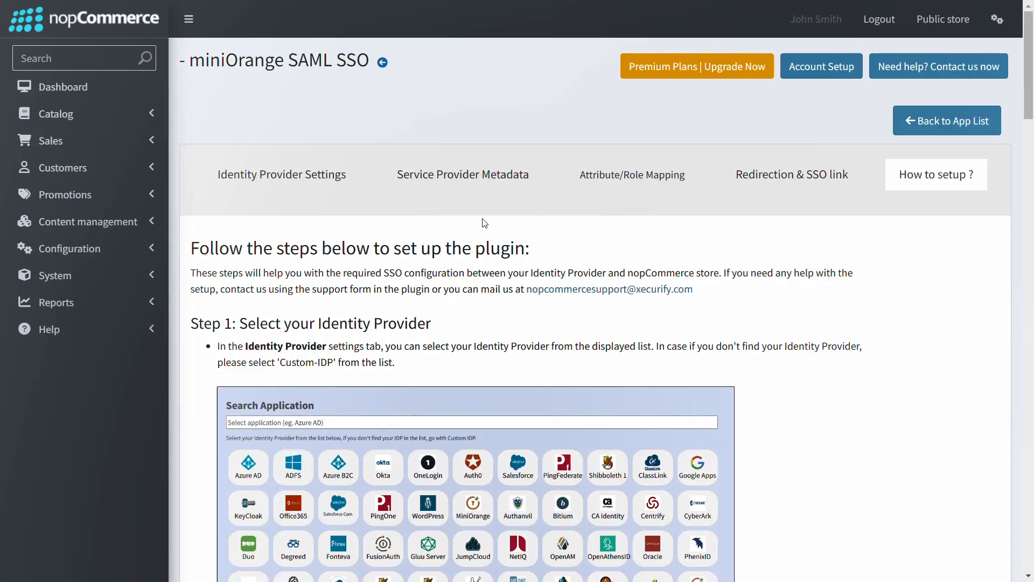
# Back in nopCommerce, choose Okta as the identity provider and fetch its IdP metadata from the copied metadata URL.
pyautogui.click(299, 184)
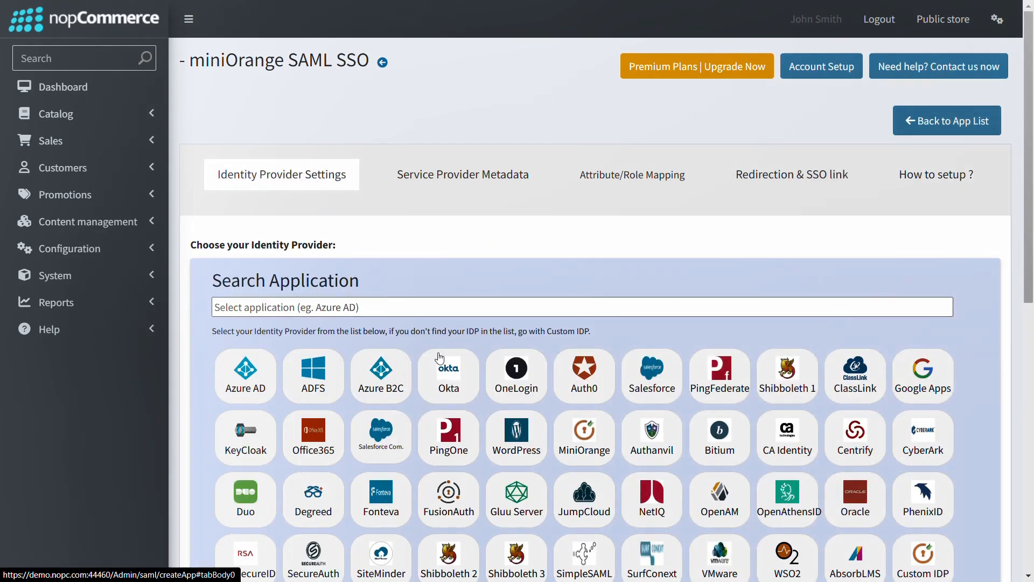
pyautogui.click(447, 387)
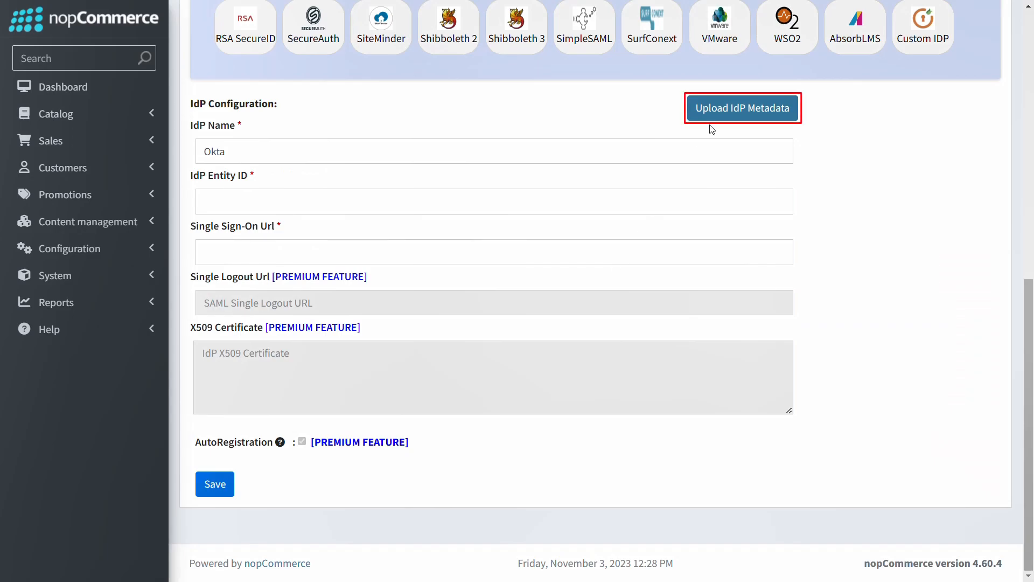
pyautogui.click(724, 112)
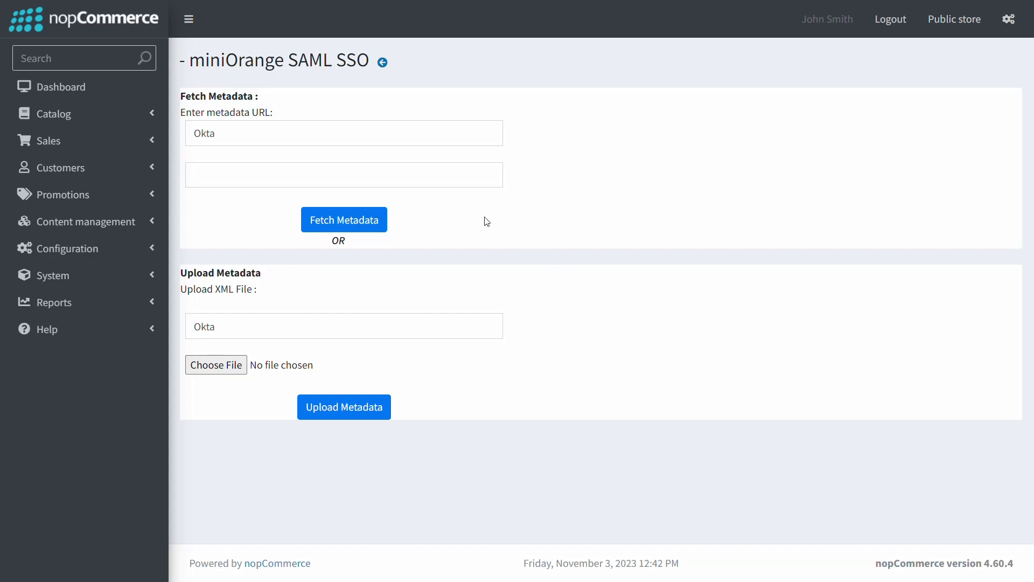
pyautogui.click(413, 179)
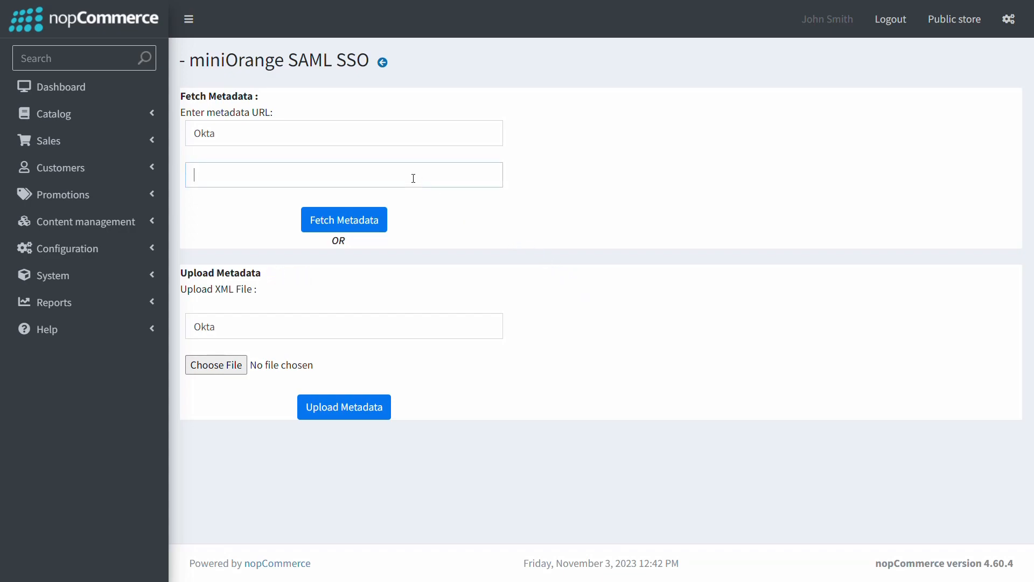
pyautogui.hotkey('ctrl', 'v')
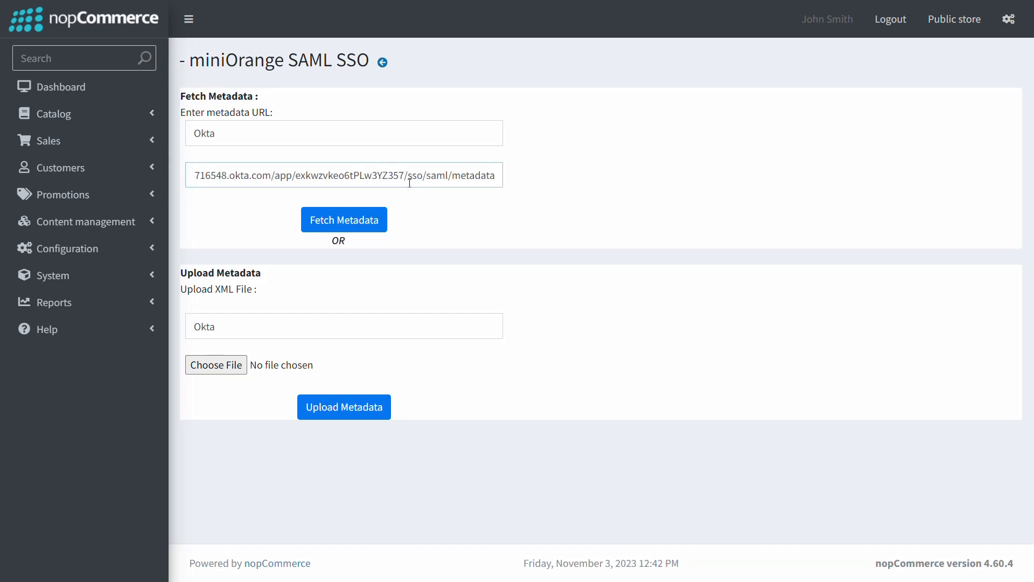
pyautogui.click(363, 223)
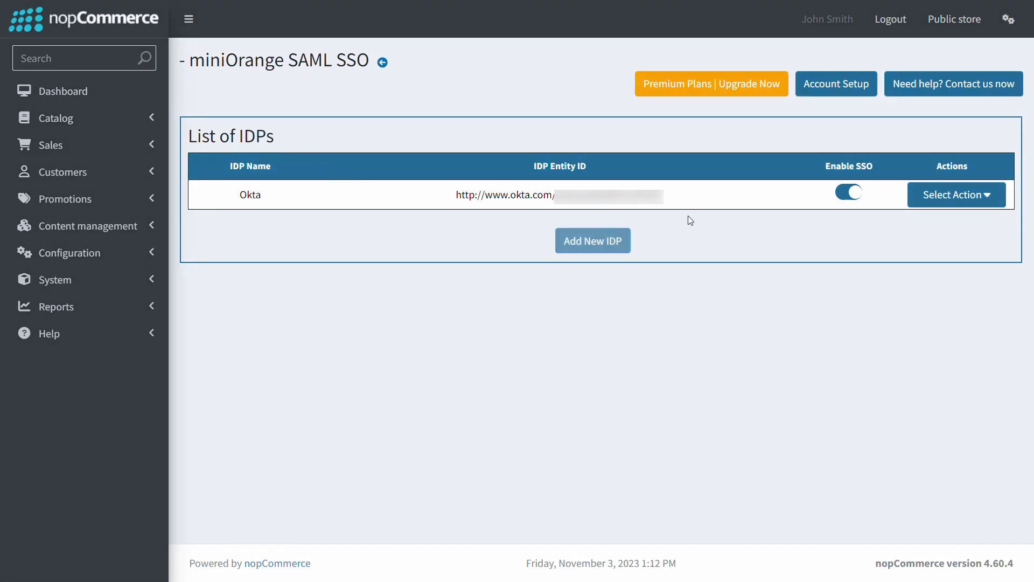
# Test the Okta IdP configuration by signing in with the account password, and close the attribute test result.
pyautogui.click(916, 201)
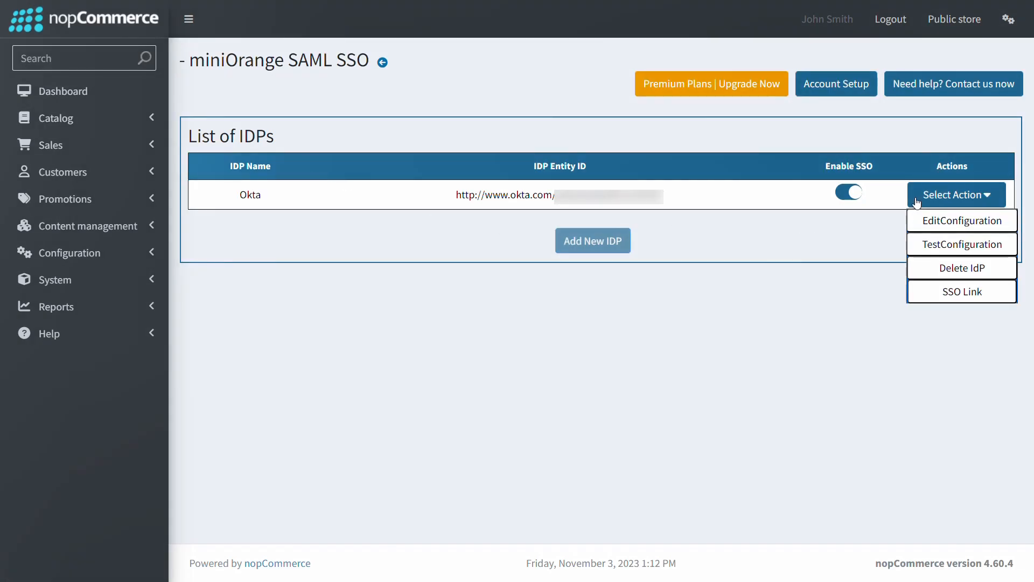
pyautogui.click(916, 244)
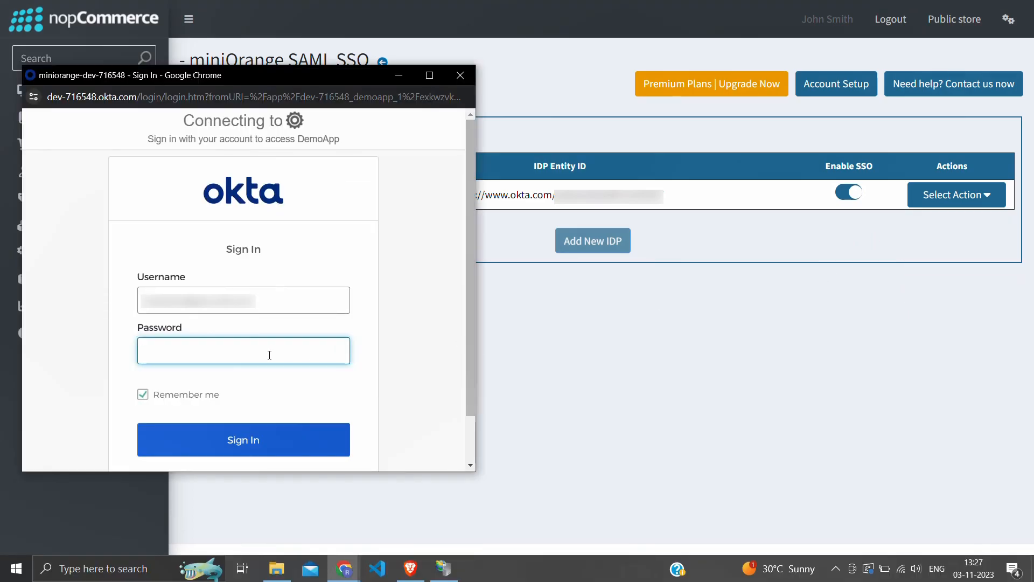
pyautogui.hotkey('ctrl', 'v')
pyautogui.click(234, 440)
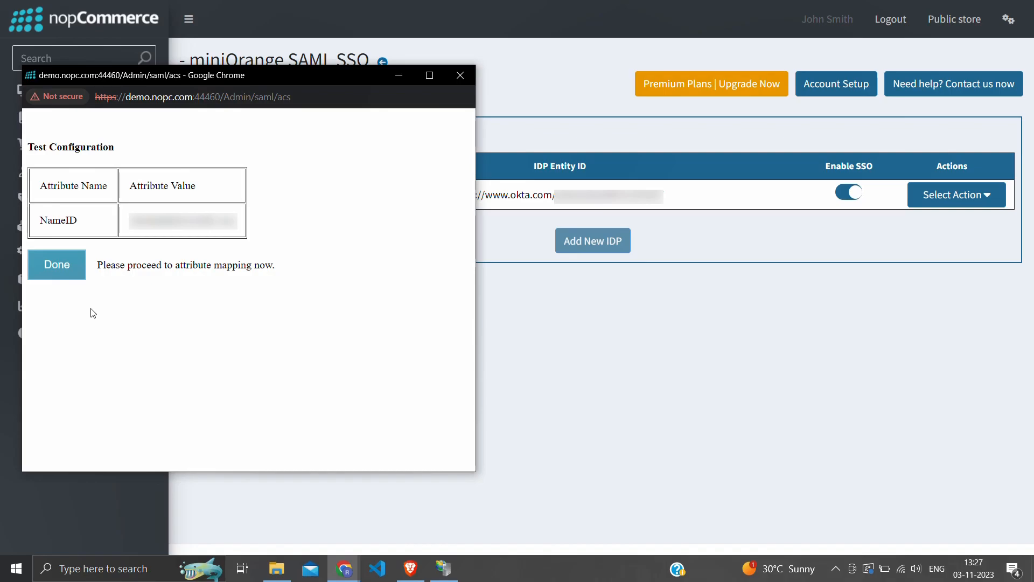
pyautogui.click(56, 264)
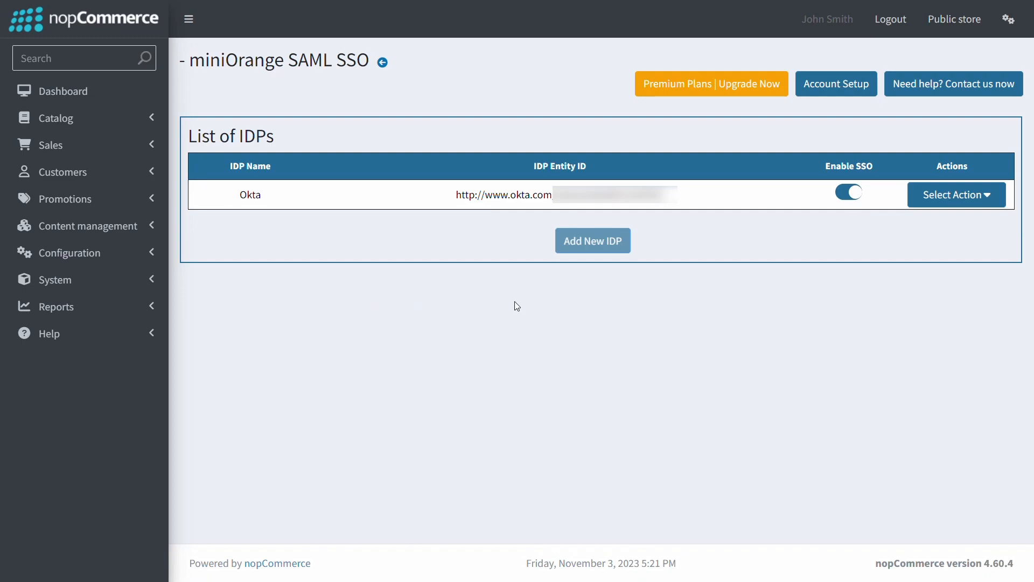
# Use the Okta IdP's SSO link to log in to the store, signing in with the Okta account's username and password.
pyautogui.click(913, 200)
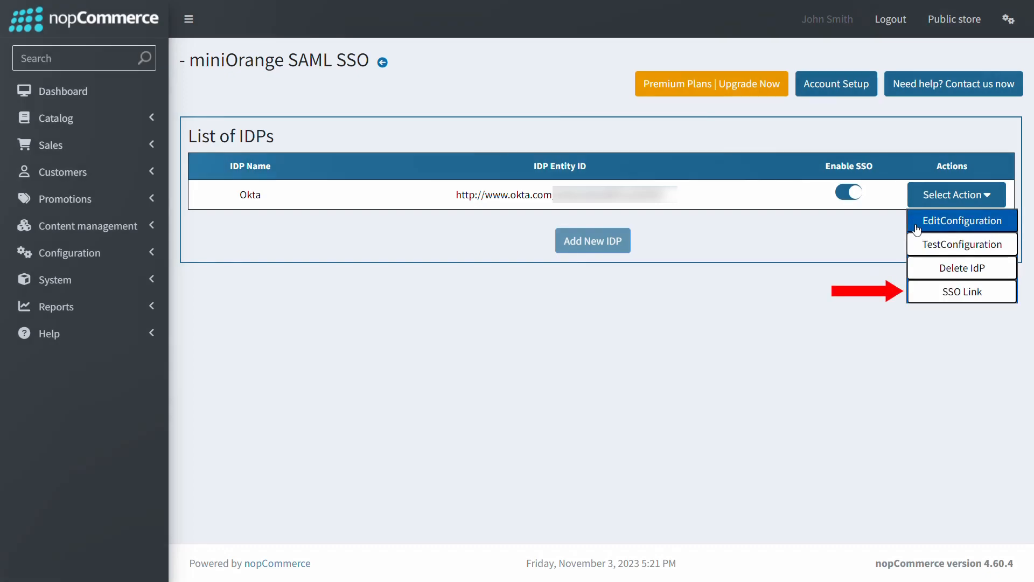
pyautogui.click(919, 290)
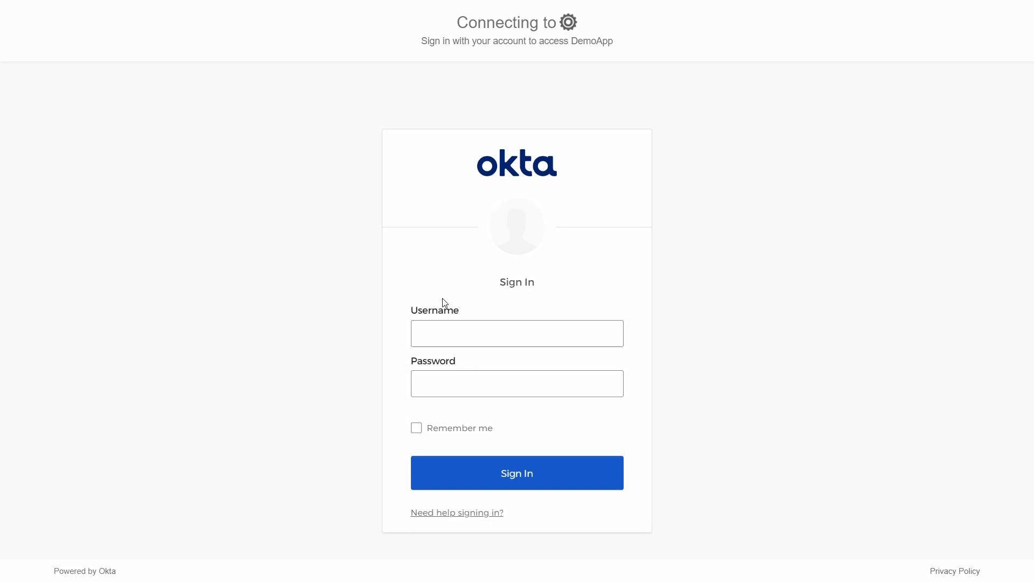
pyautogui.click(440, 326)
pyautogui.hotkey('ctrl', 'v')
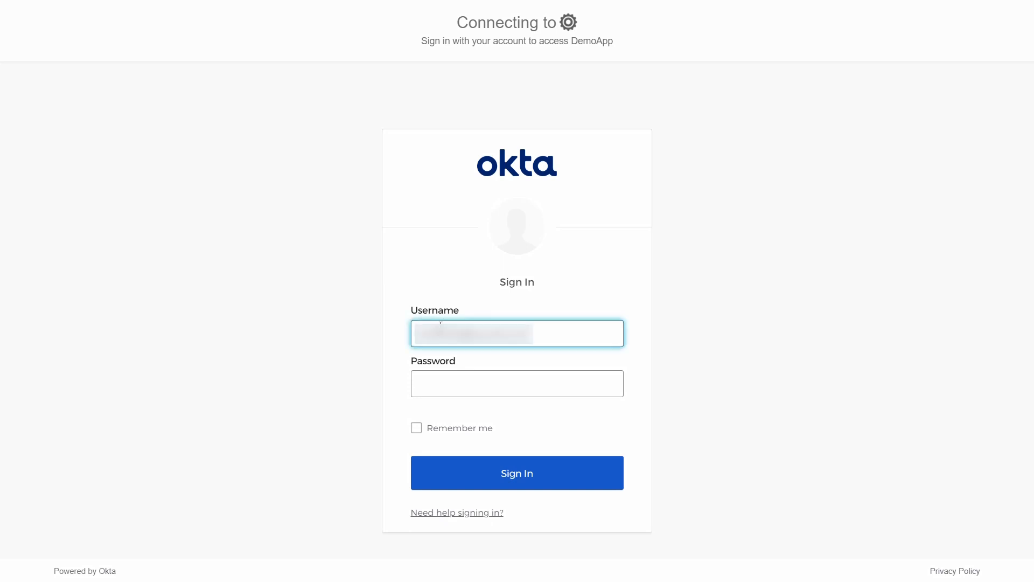
pyautogui.click(440, 383)
pyautogui.hotkey('ctrl', 'v')
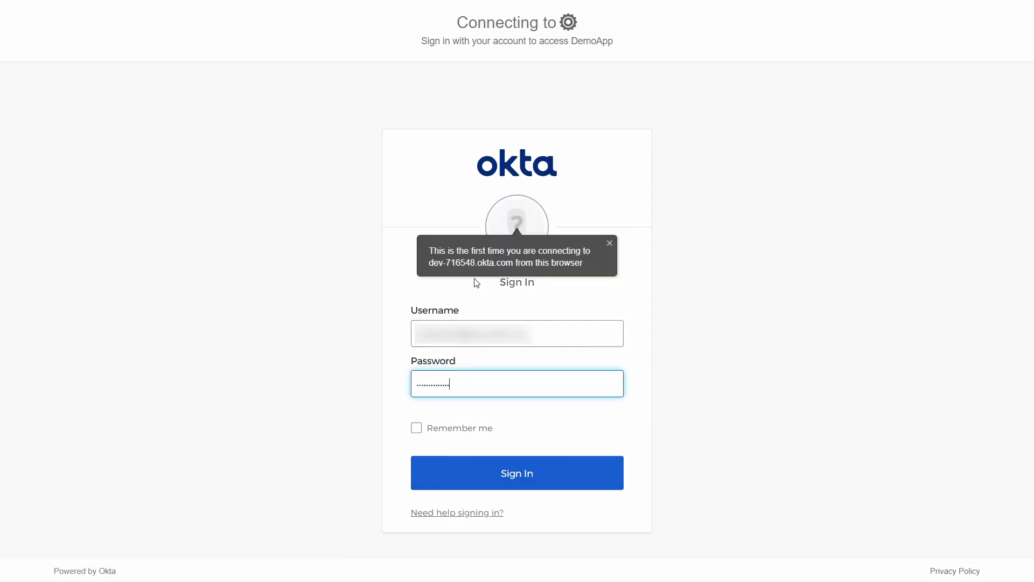
pyautogui.click(445, 465)
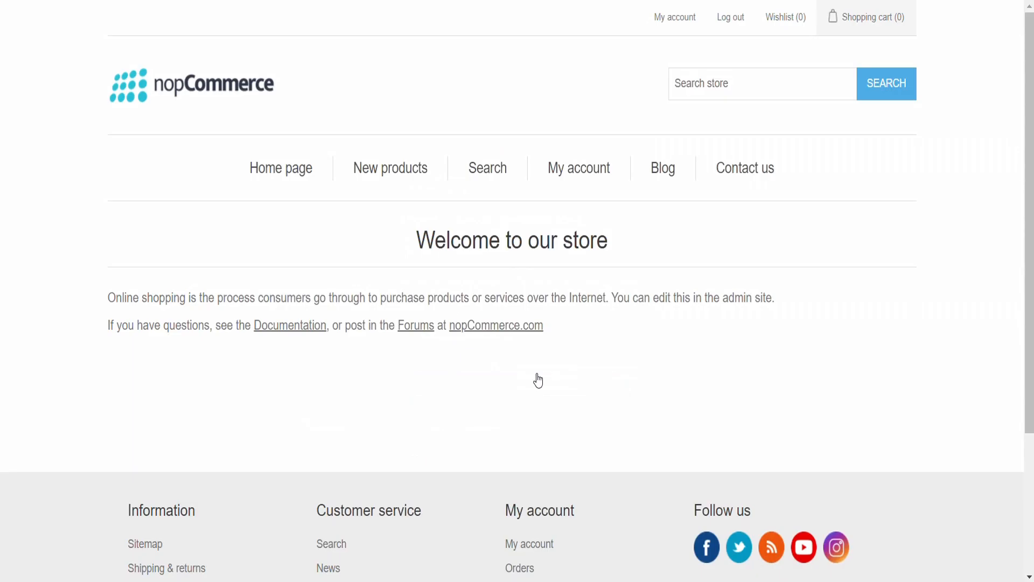